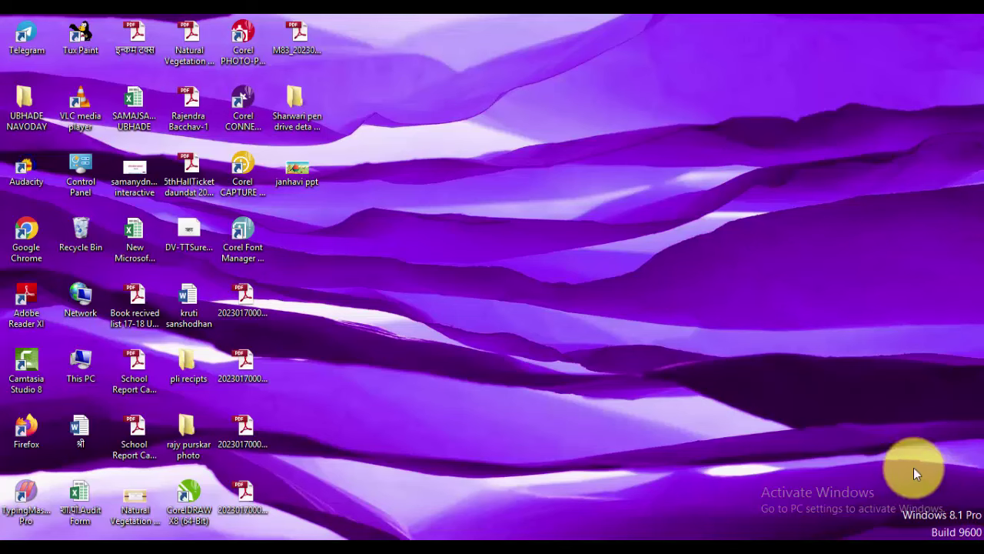
# Open Google Chrome, search Google for "udise plus" and go to the UDISE+ website.
pyautogui.doubleClick(38, 230)
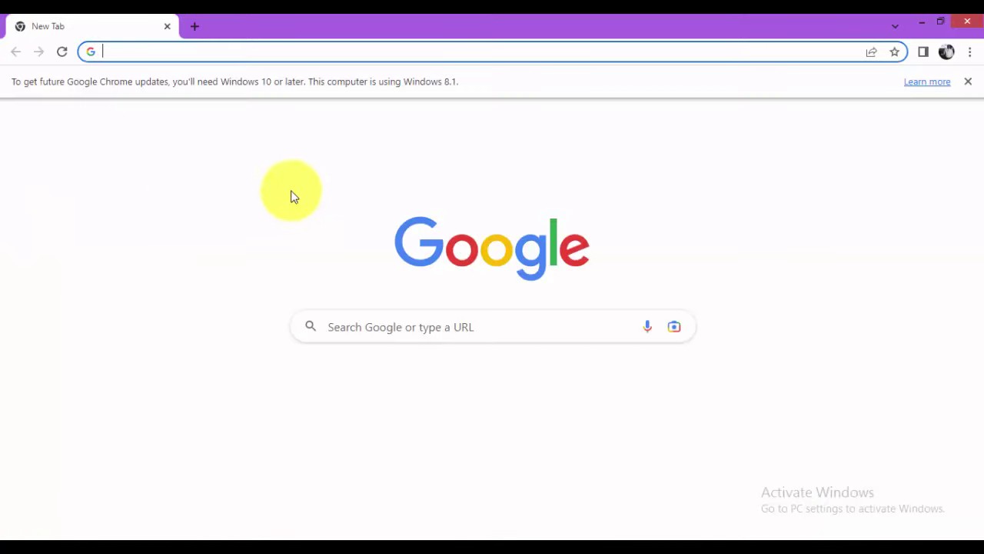
pyautogui.click(968, 80)
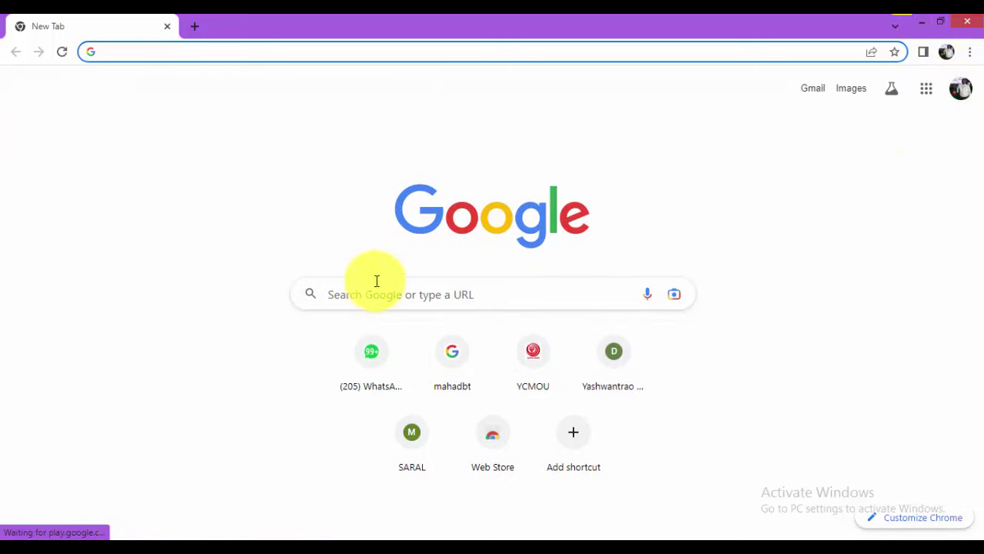
pyautogui.click(365, 301)
pyautogui.write('ud')
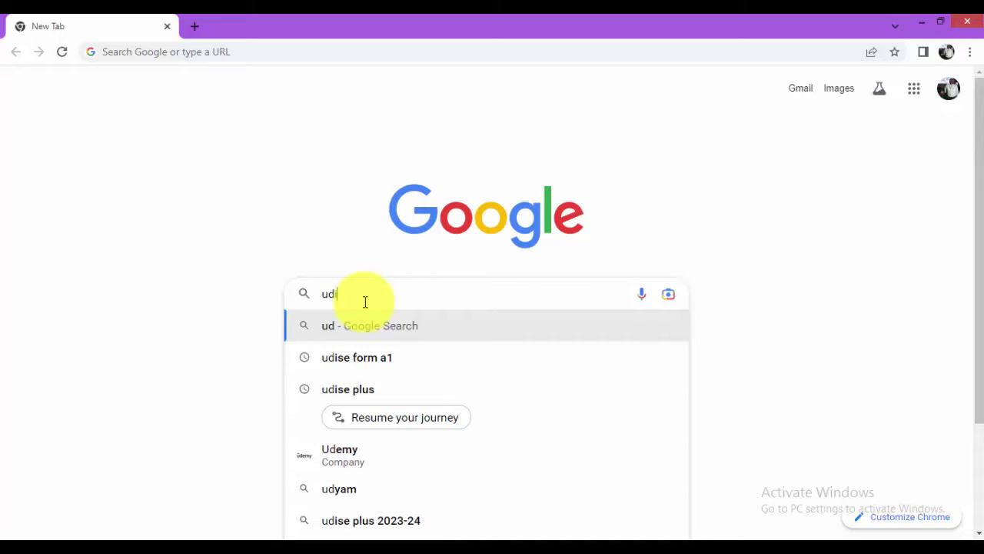
pyautogui.write('ise plu')
pyautogui.click(364, 327)
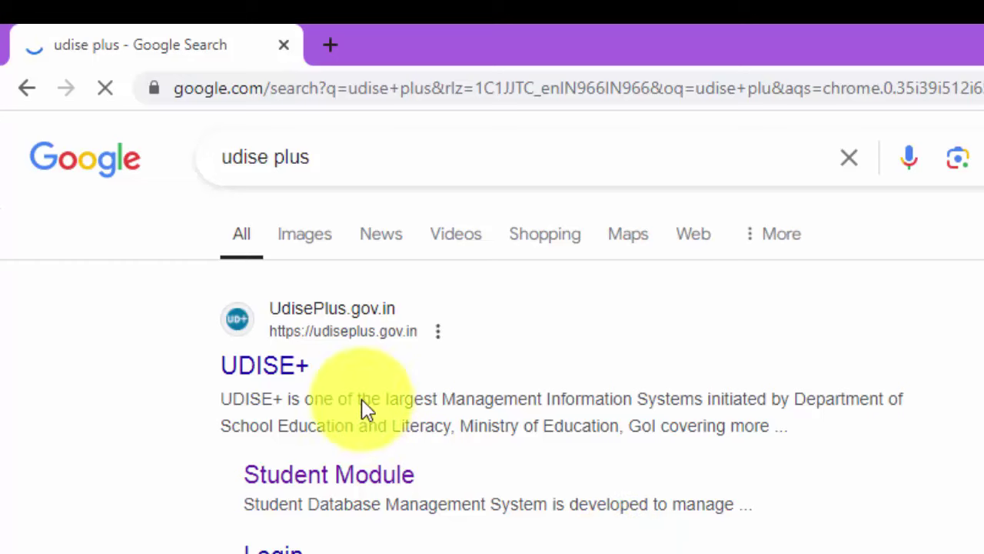
pyautogui.click(273, 372)
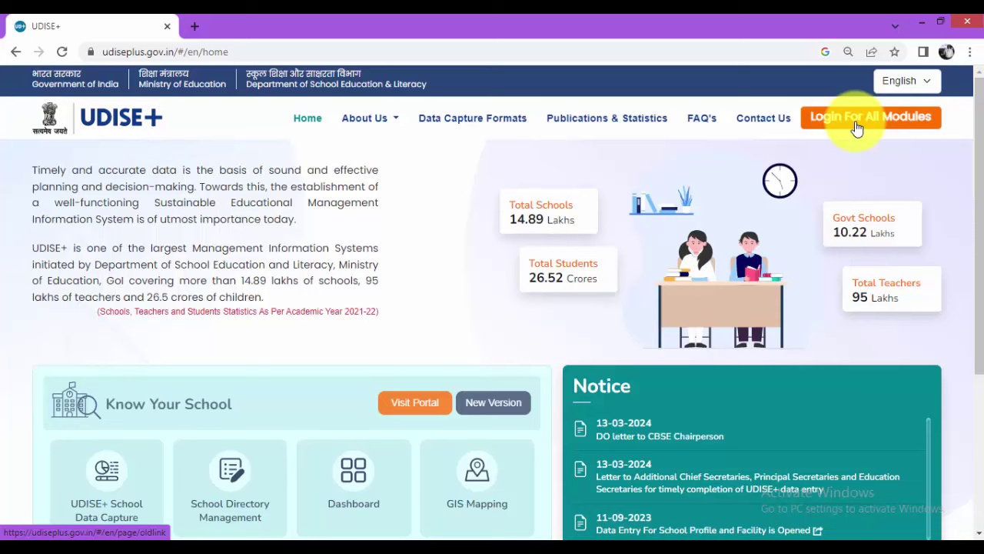
# From the login page for all modules, open the Students Module login for the state MAHARASHTRA.
pyautogui.click(858, 123)
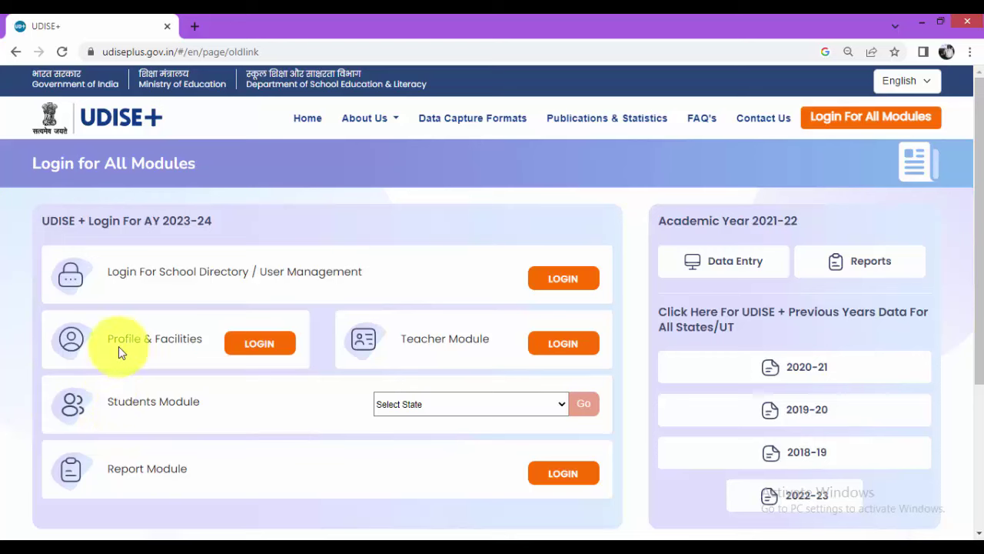
pyautogui.click(419, 405)
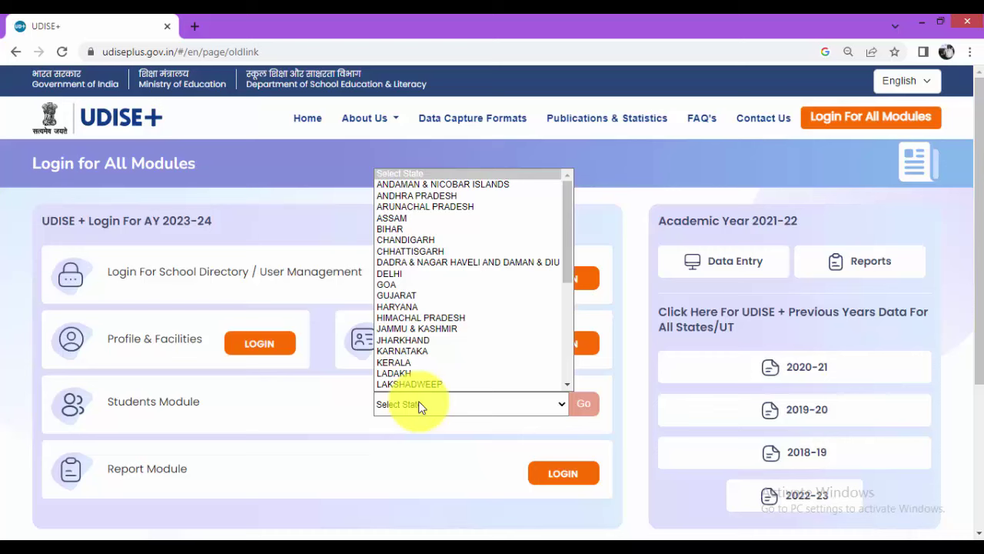
pyautogui.press('Down')
pyautogui.press('Down')
pyautogui.press('Down')
pyautogui.press('Down')
pyautogui.press('Down')
pyautogui.press('Down')
pyautogui.press('Down')
pyautogui.press('Down')
pyautogui.press('Down')
pyautogui.press('Down')
pyautogui.press('Down')
pyautogui.press('Down')
pyautogui.press('Down')
pyautogui.press('Down')
pyautogui.press('Down')
pyautogui.press('Down')
pyautogui.press('Down')
pyautogui.press('Down')
pyautogui.press('Down')
pyautogui.press('Down')
pyautogui.press('Up')
pyautogui.press('Up')
pyautogui.press('Up')
pyautogui.press('Up')
pyautogui.press('Up')
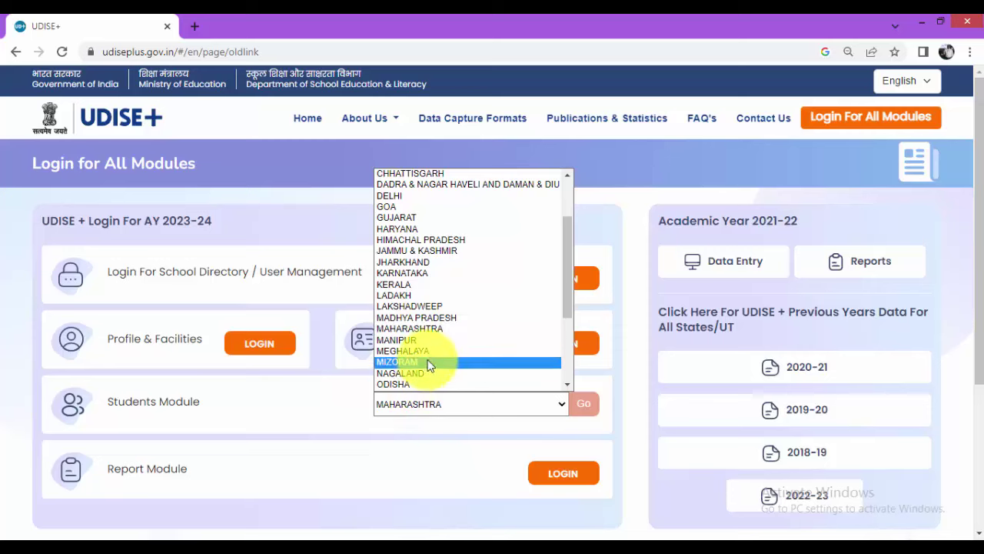
pyautogui.click(430, 329)
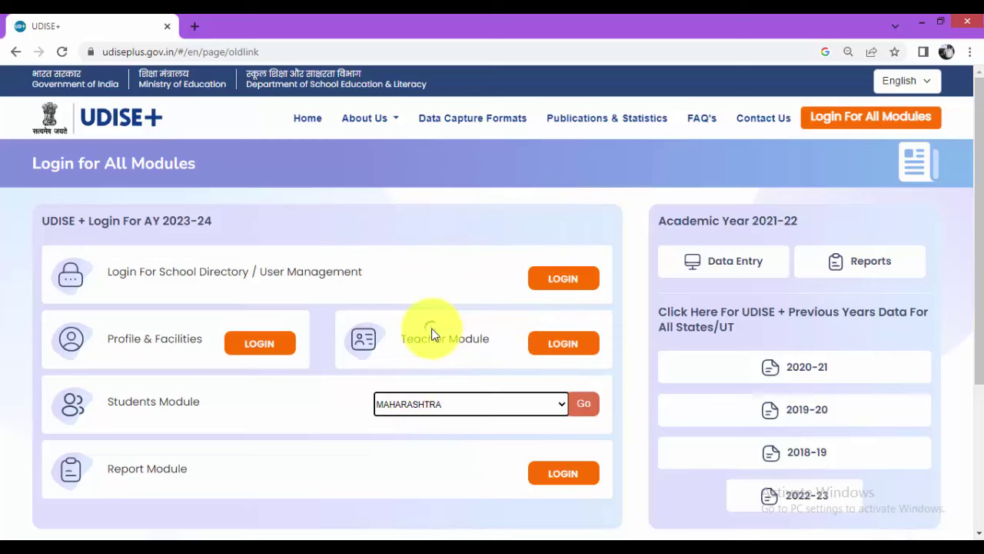
pyautogui.click(587, 409)
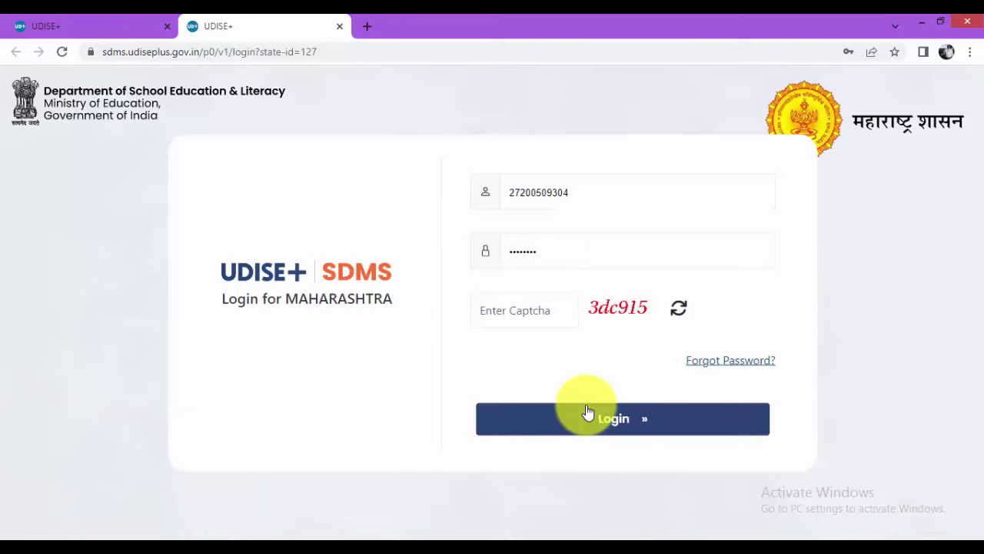
# Log in to SDMS with the school's user ID, its saved password and the displayed captcha.
pyautogui.click(589, 193)
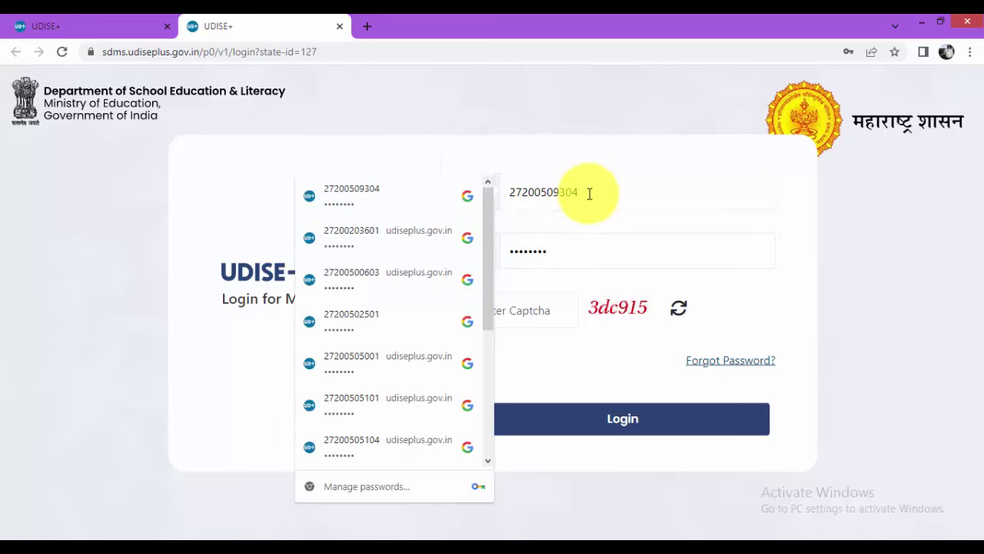
pyautogui.press('BackSpace')
pyautogui.press('BackSpace')
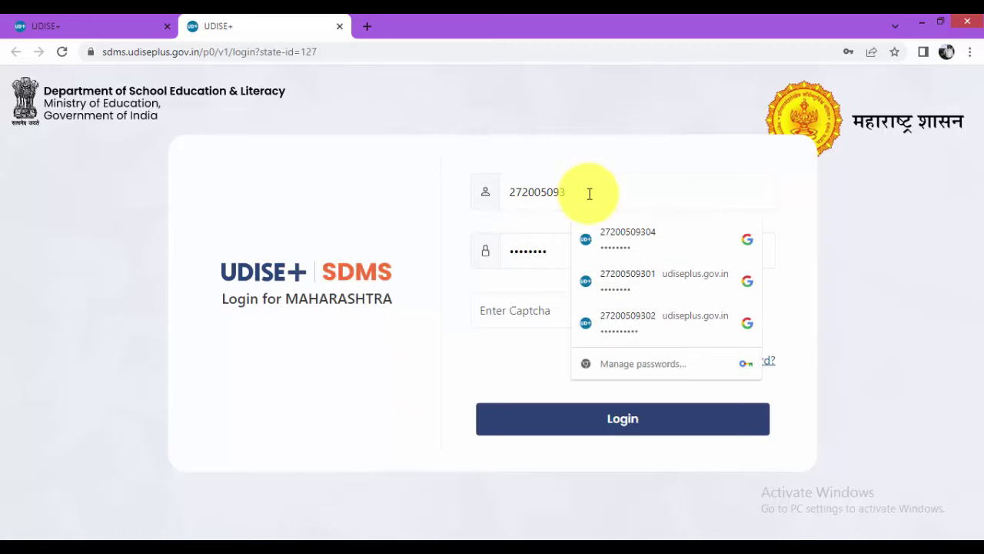
pyautogui.write('10701')
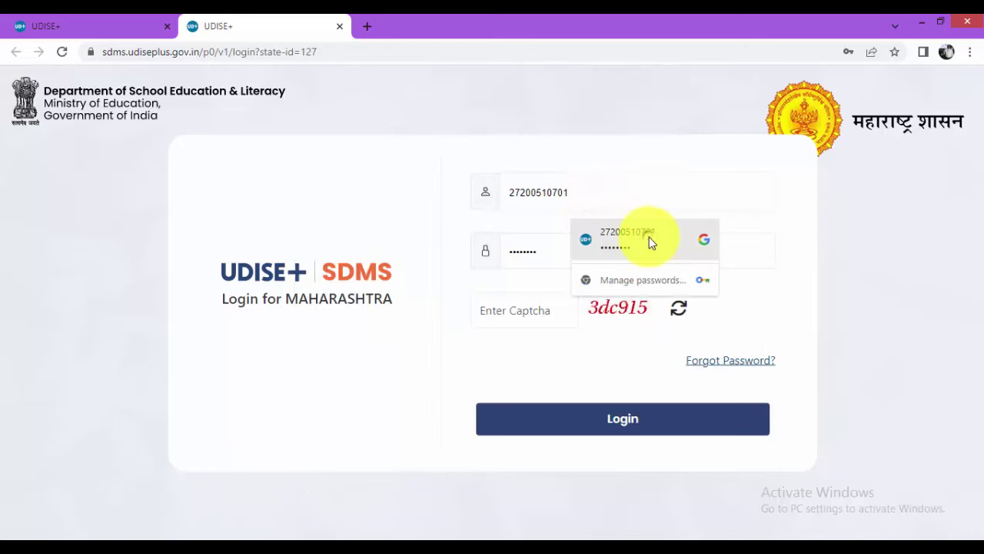
pyautogui.click(649, 236)
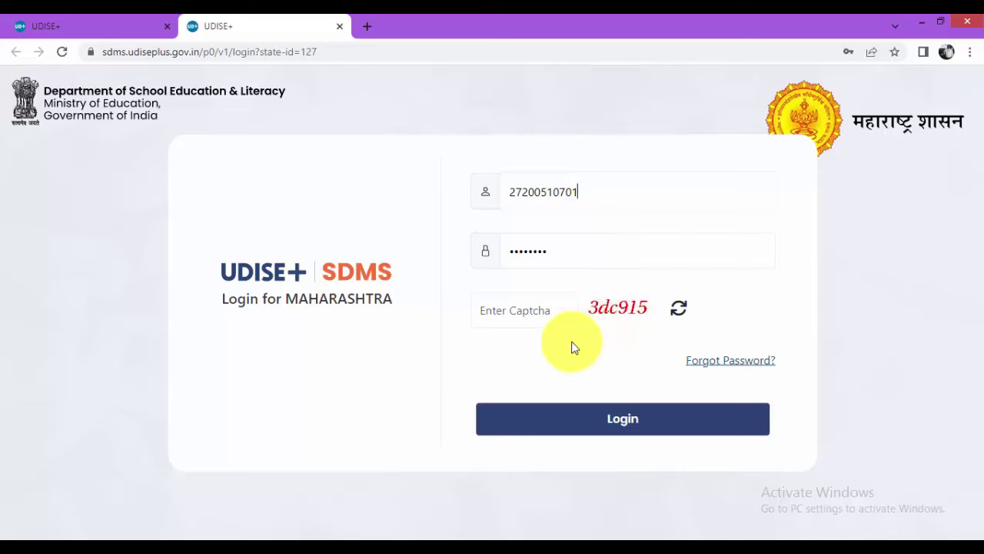
pyautogui.click(525, 315)
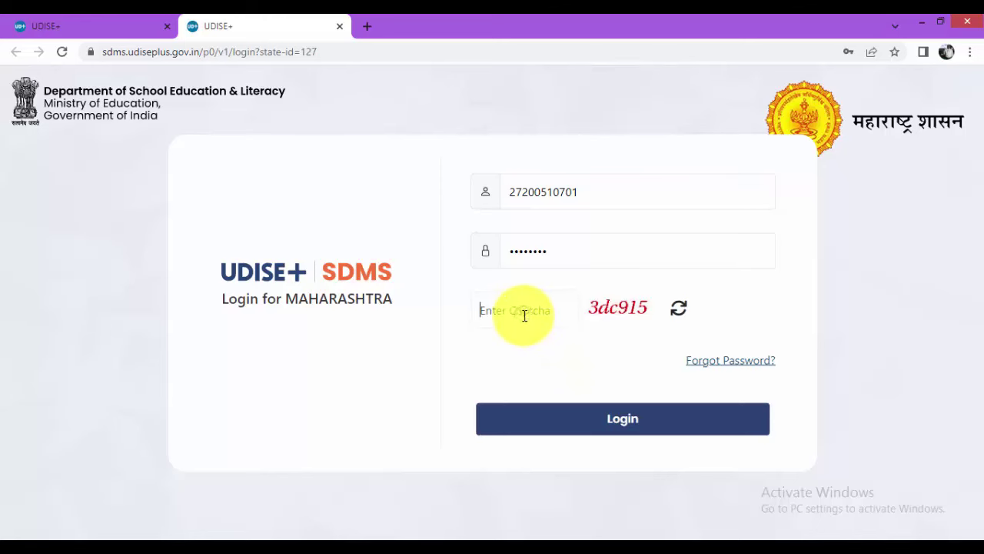
pyautogui.write('3dc915')
pyautogui.click(588, 429)
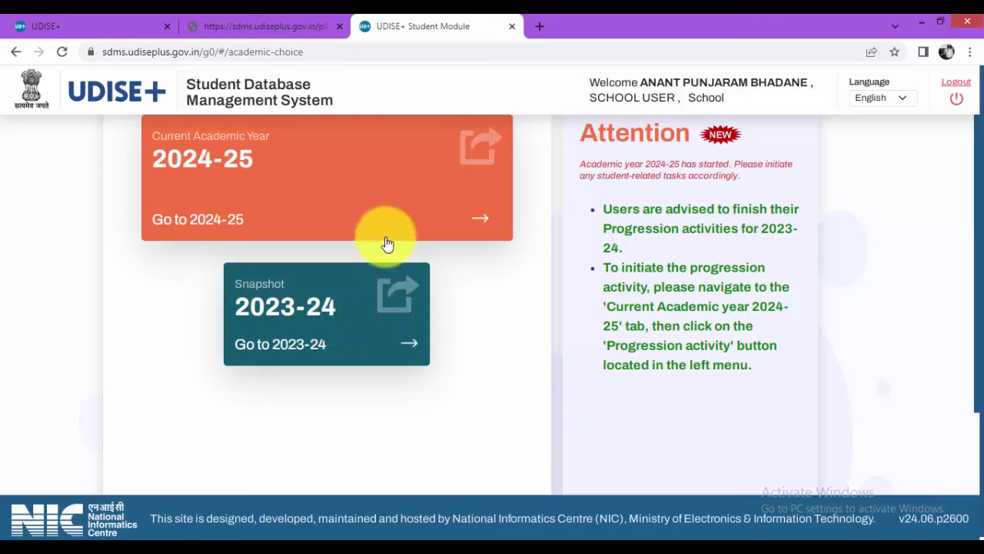
# Enter the current academic year 2024-25 and dismiss the School Information notice.
pyautogui.click(333, 220)
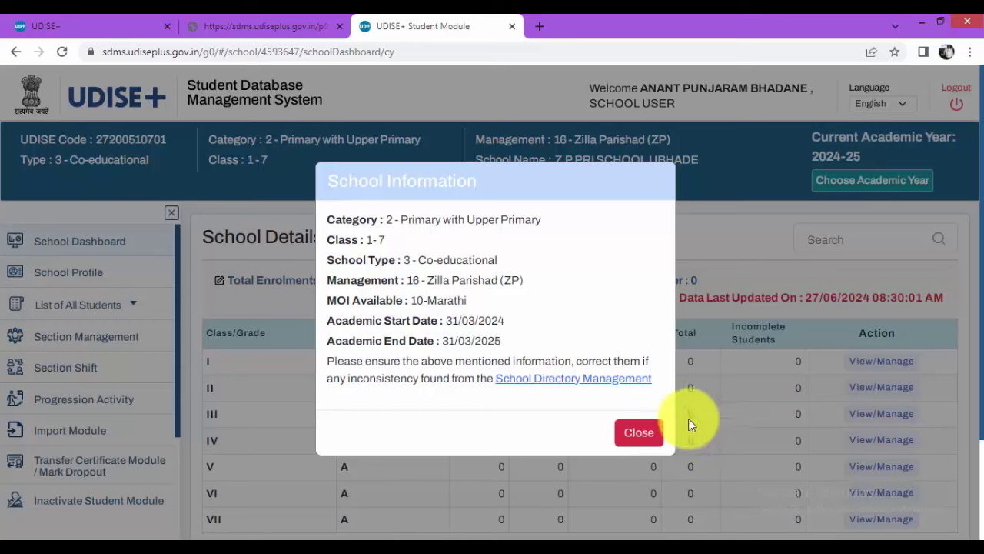
pyautogui.click(644, 438)
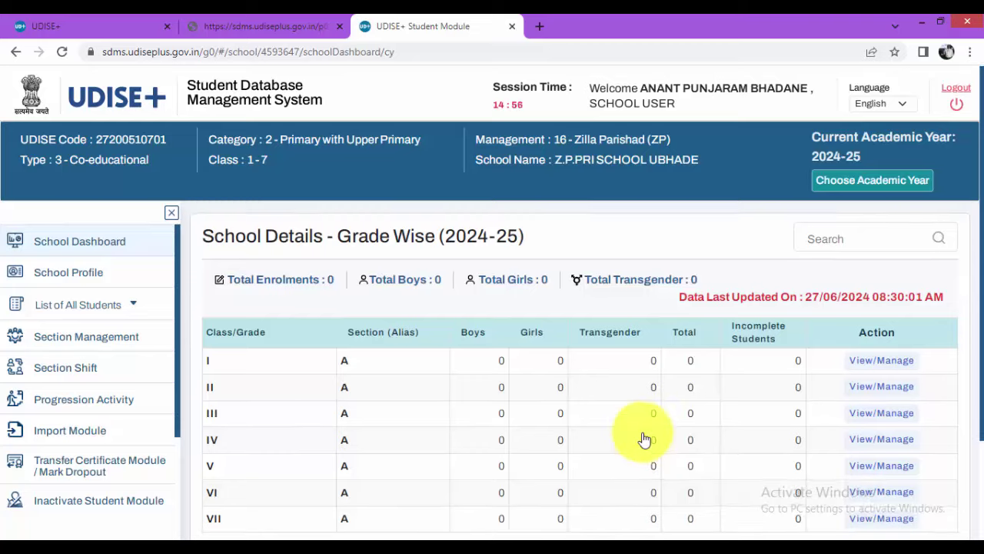
# Review the grade-wise school details and view the Progression Activity summary of all students.
pyautogui.scroll(-2, 644, 437)
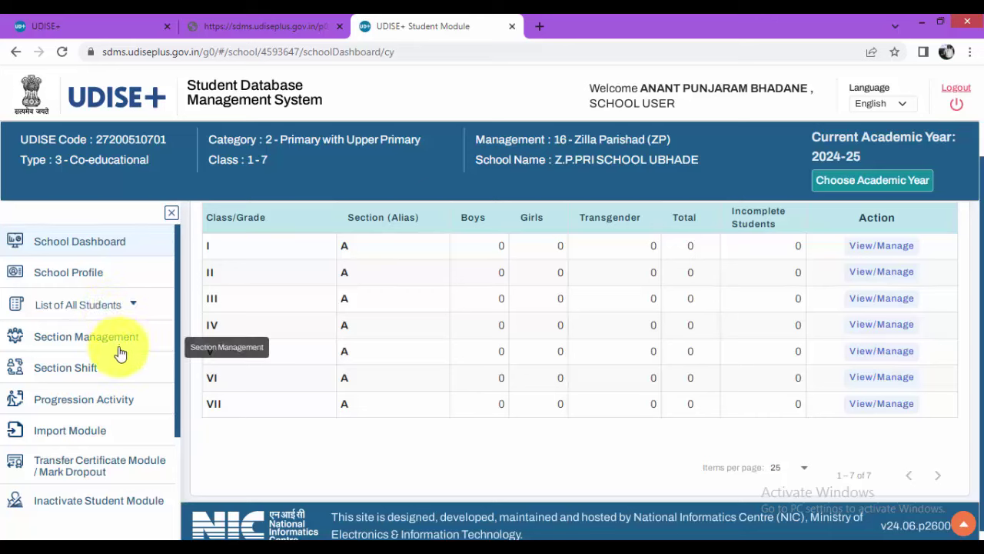
pyautogui.click(84, 414)
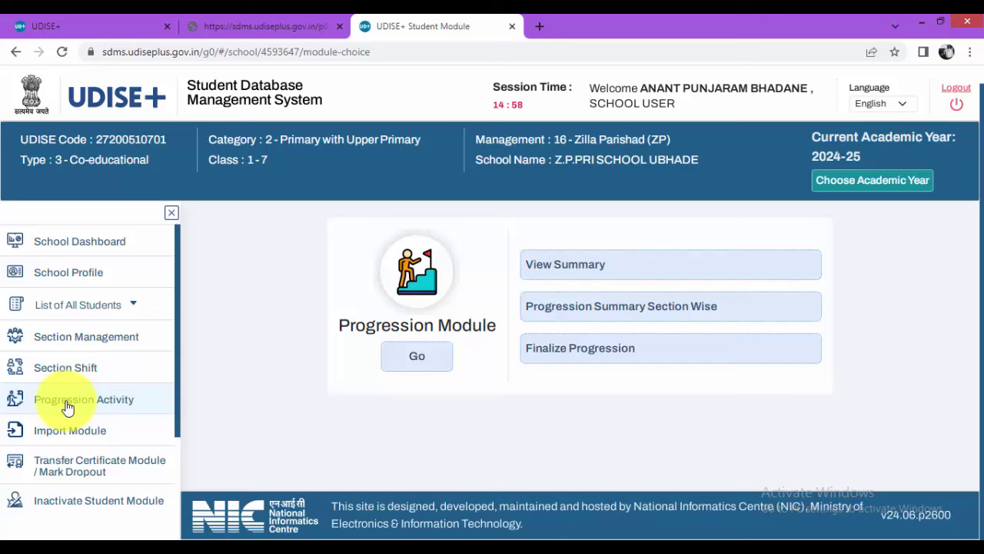
pyautogui.click(579, 265)
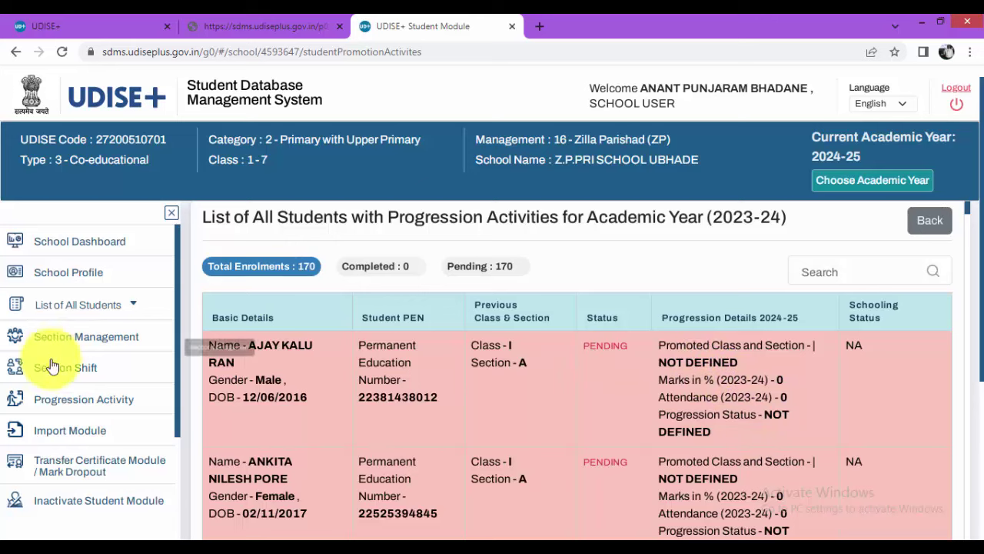
# Go to the Progression Module and list the students eligible for progression in class III, section A.
pyautogui.click(66, 411)
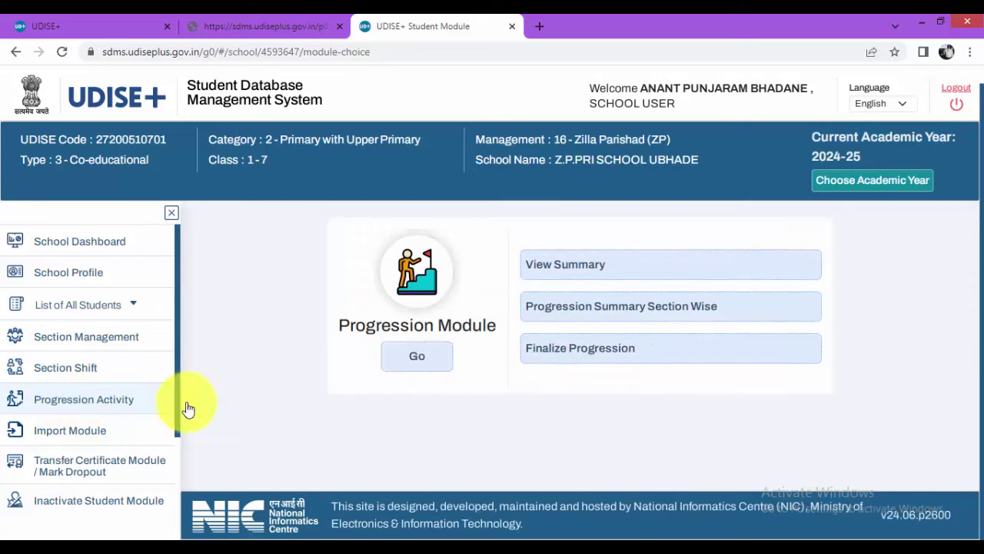
pyautogui.click(414, 359)
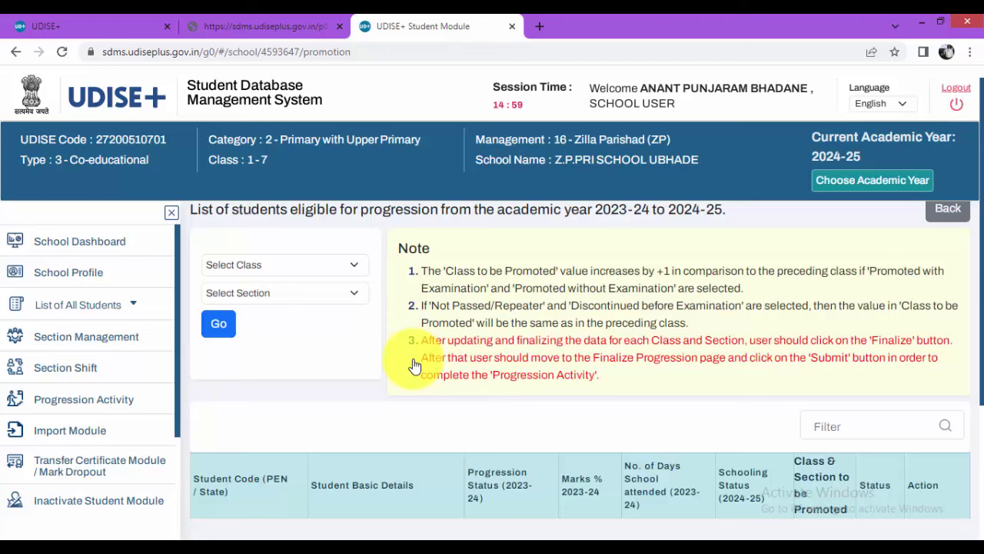
pyautogui.scroll(-2, 414, 366)
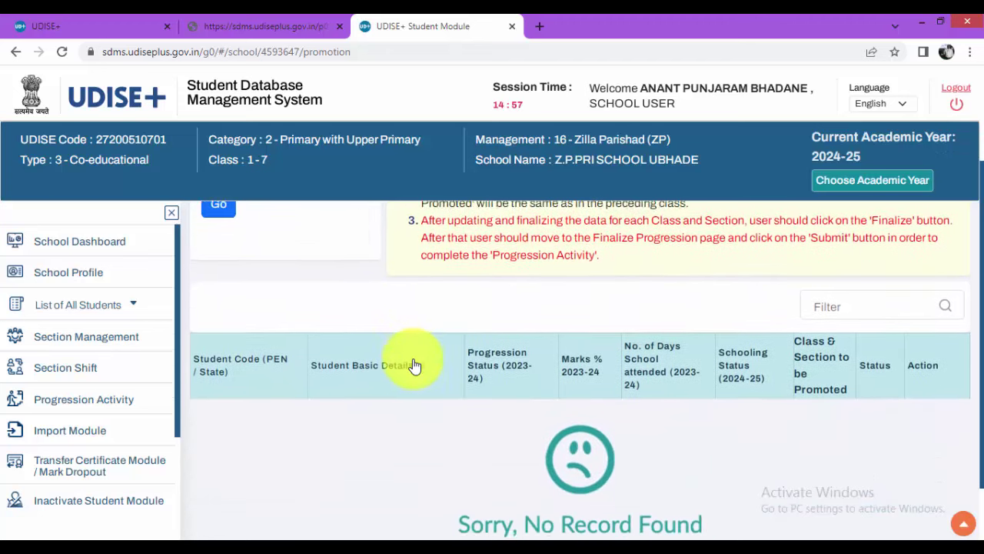
pyautogui.scroll(2, 414, 365)
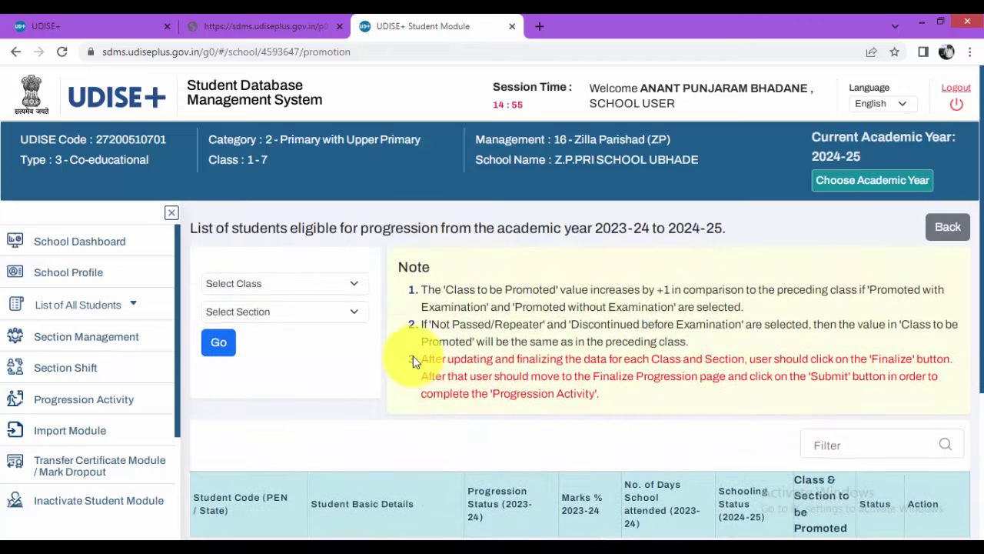
pyautogui.click(340, 282)
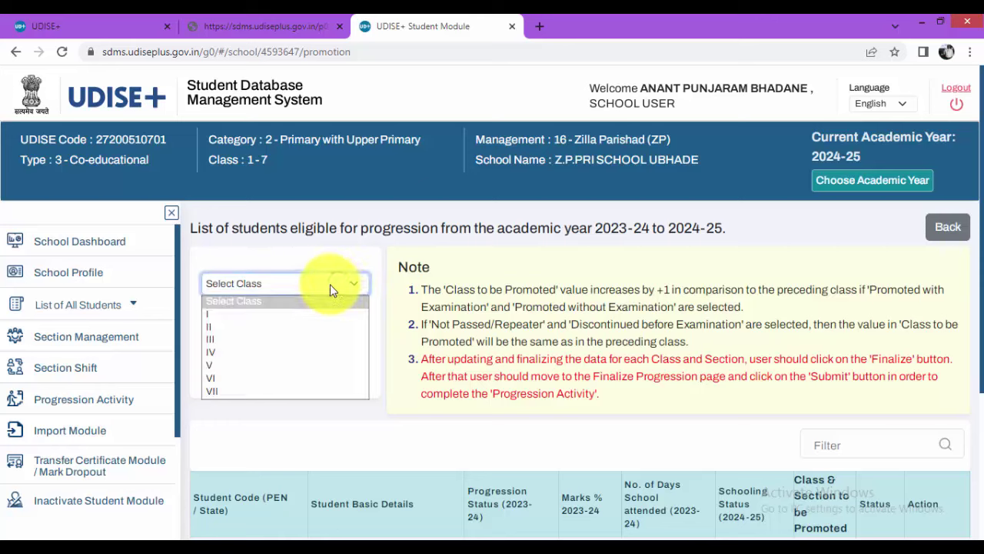
pyautogui.click(233, 336)
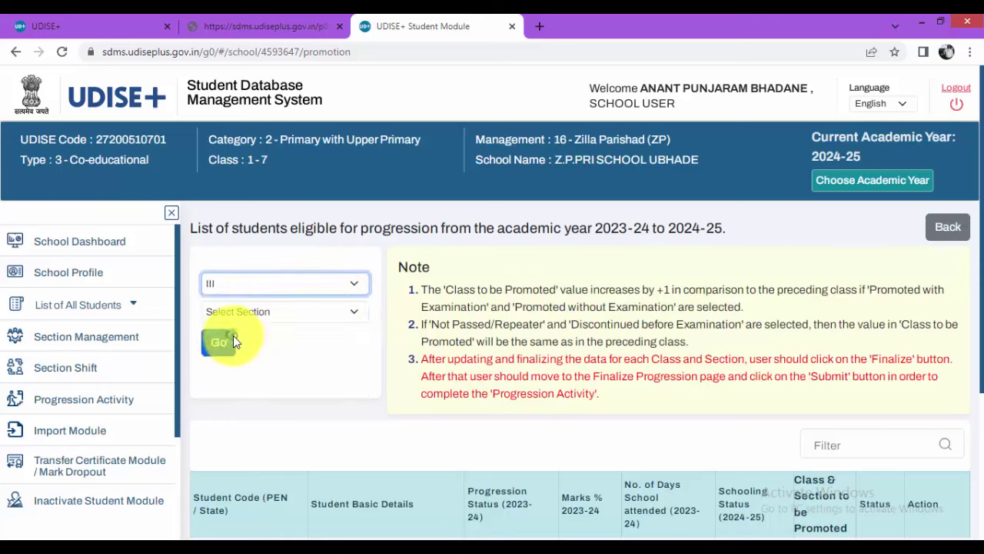
pyautogui.click(338, 311)
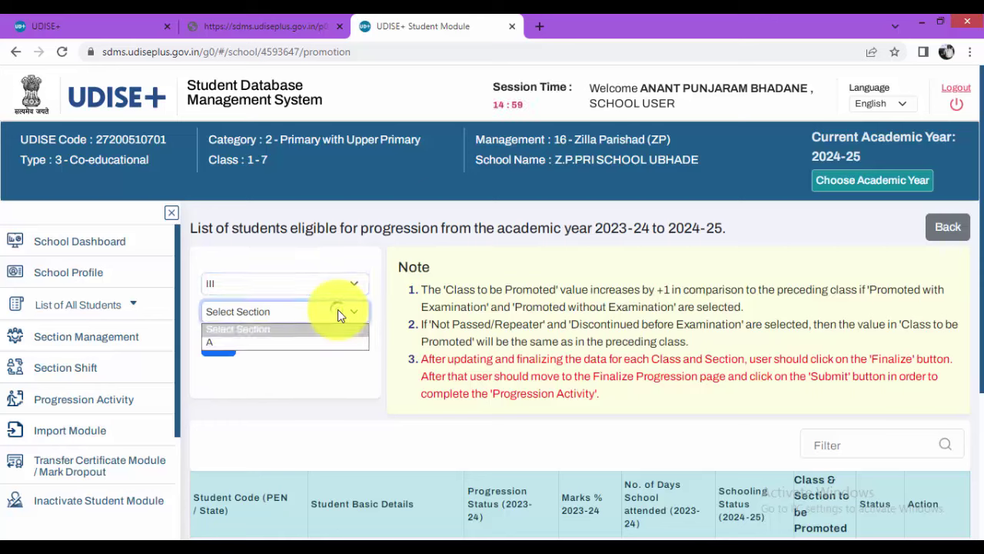
pyautogui.click(328, 347)
pyautogui.click(219, 343)
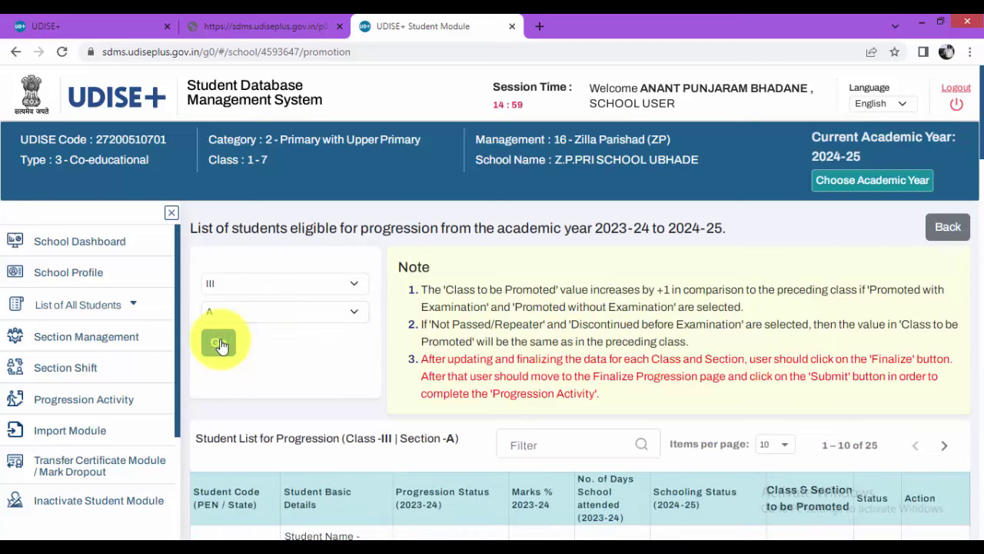
# Set the first listed student's 2023-24 progression status to Promoted with Examination.
pyautogui.scroll(-4, 219, 343)
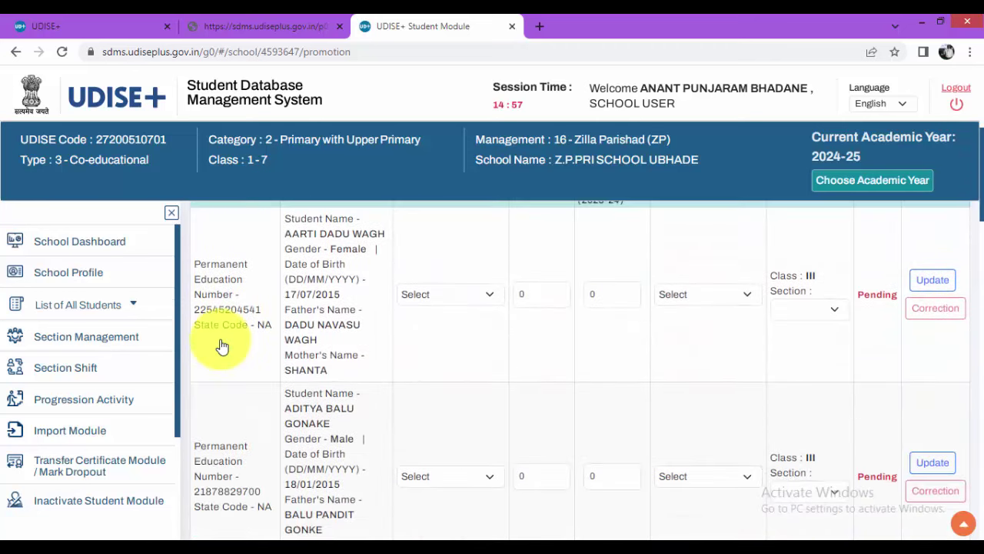
pyautogui.scroll(2, 221, 345)
pyautogui.scroll(-1, 221, 345)
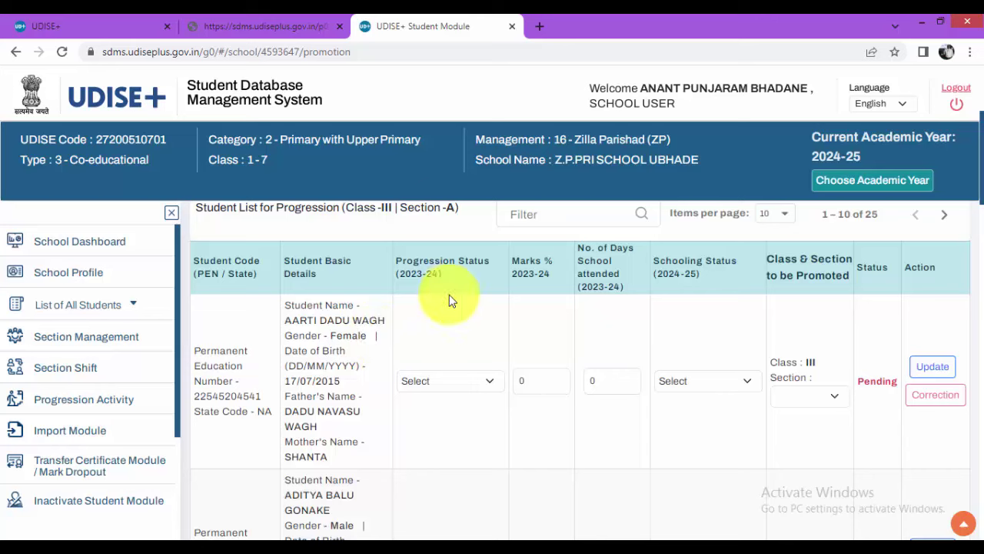
pyautogui.click(452, 382)
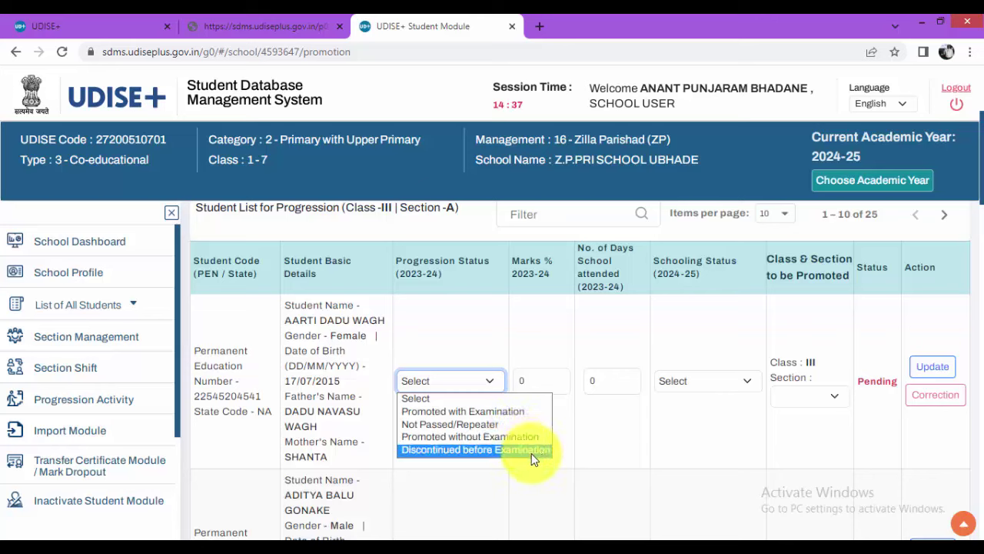
pyautogui.click(496, 413)
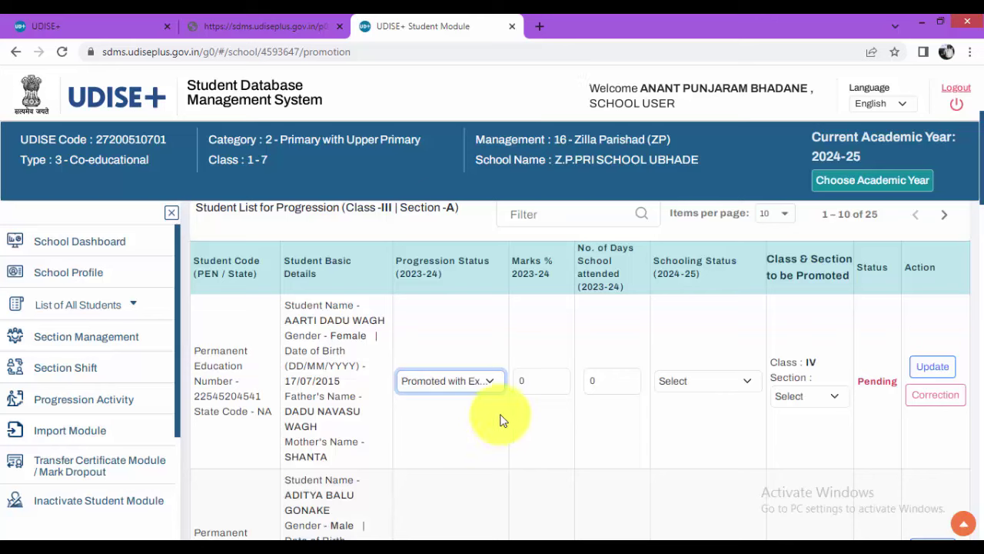
# Enter 0 for both the first listed student's 2023-24 marks percentage and number of days attended.
pyautogui.click(527, 380)
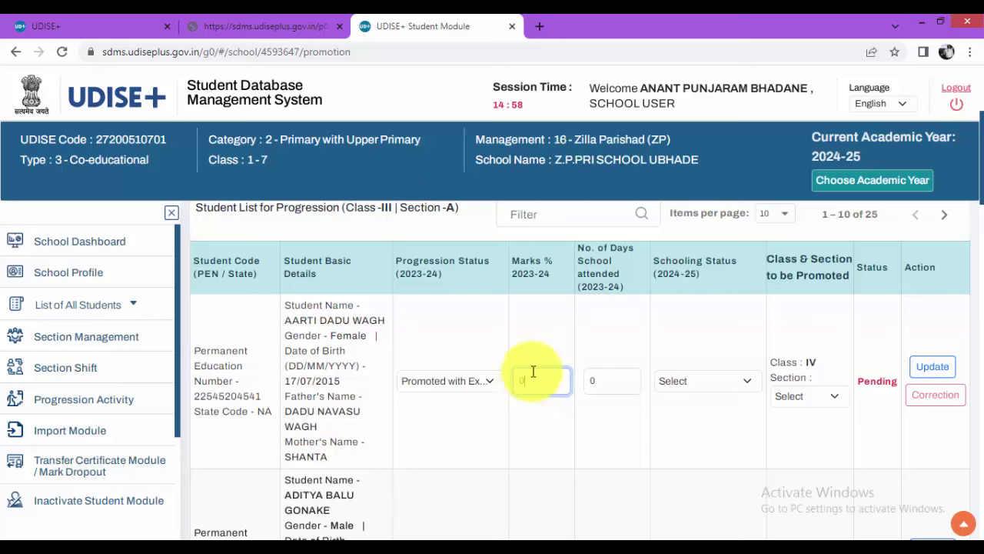
pyautogui.write('0')
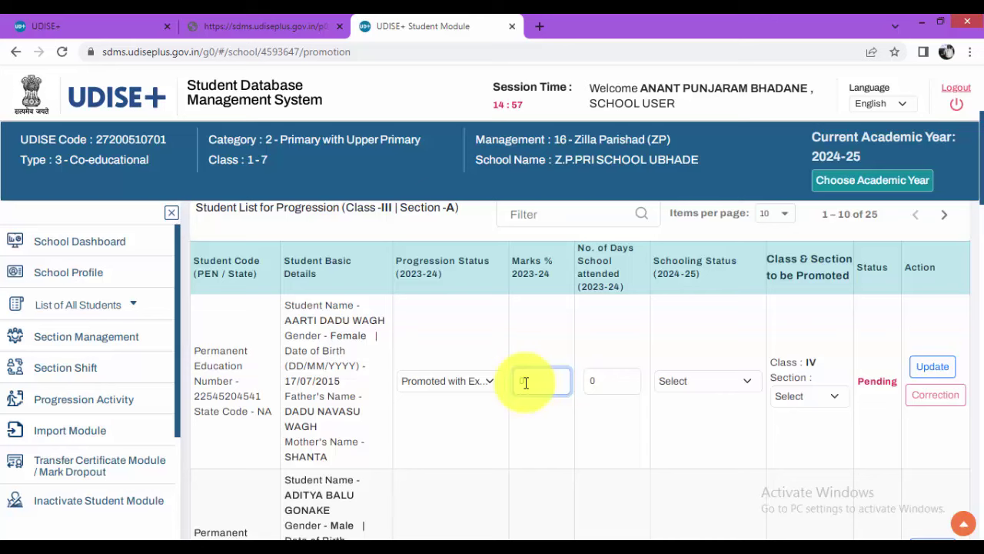
pyautogui.write('0')
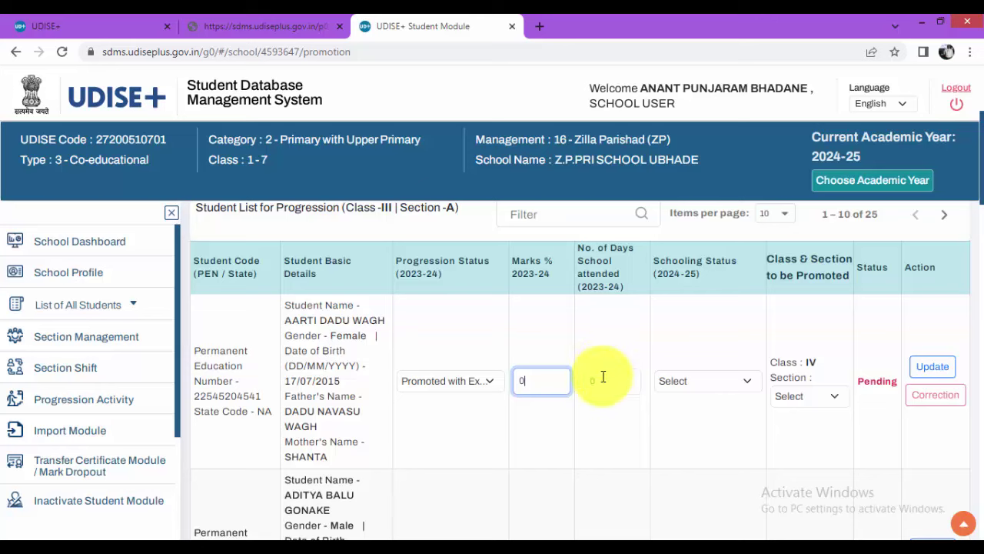
pyautogui.click(594, 383)
pyautogui.click(594, 383)
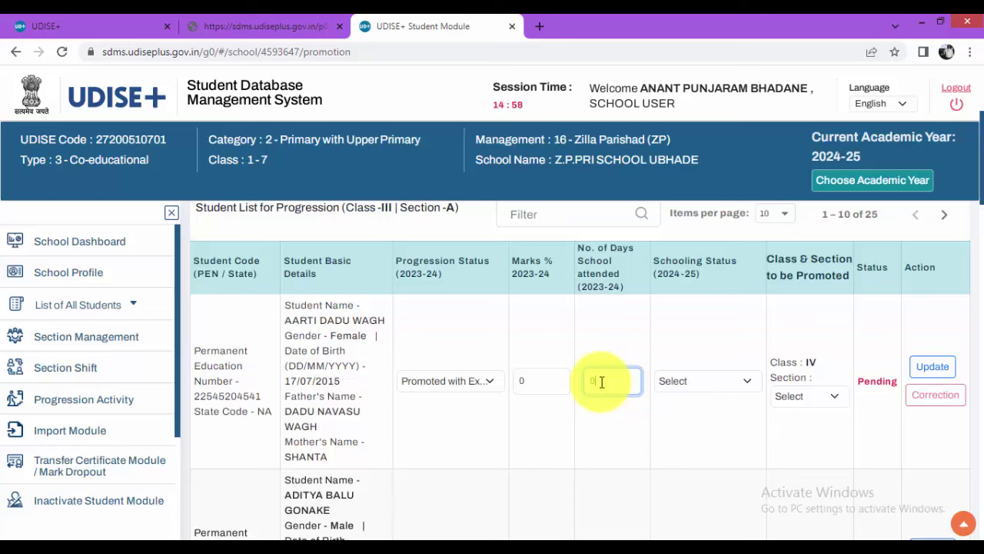
pyautogui.write('0')
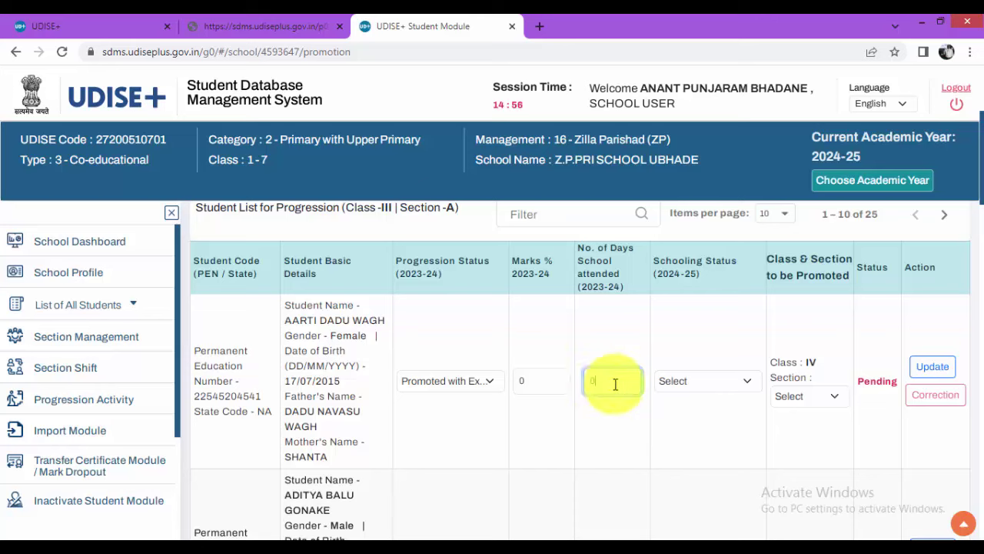
# Set the first student's 2024-25 schooling status to Studying in Same School, assign section A of class IV, and update the record.
pyautogui.click(711, 380)
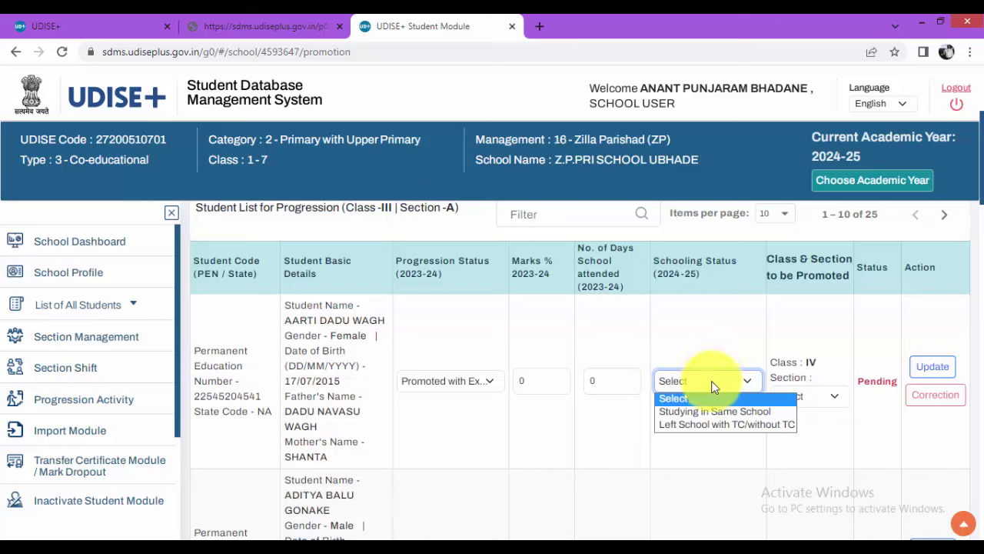
pyautogui.click(736, 415)
pyautogui.click(931, 368)
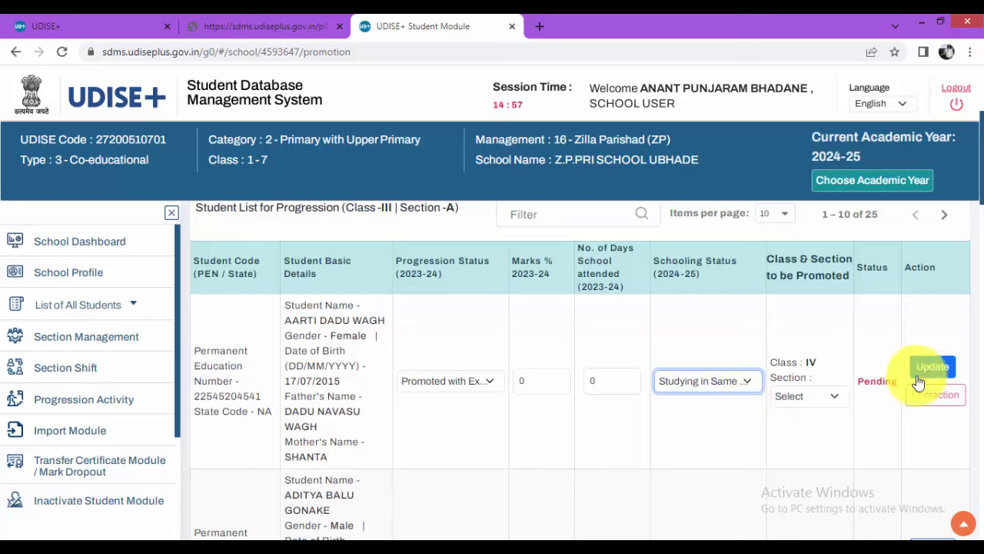
pyautogui.click(820, 400)
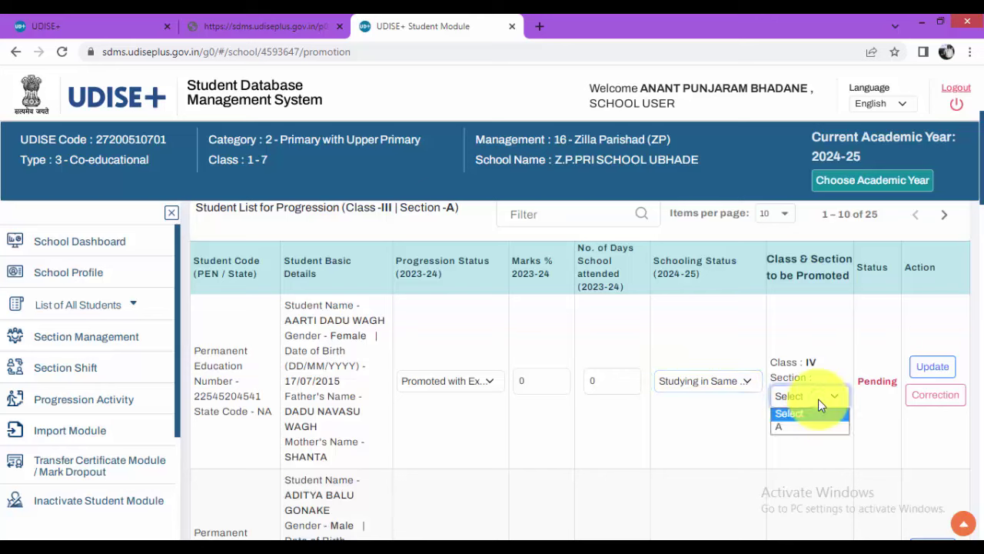
pyautogui.click(823, 367)
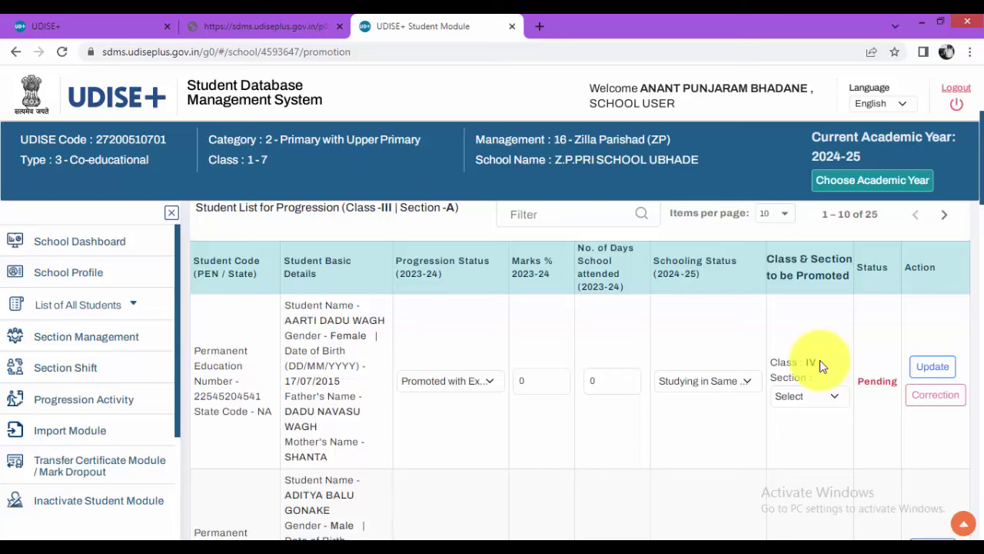
pyautogui.click(808, 398)
pyautogui.click(805, 433)
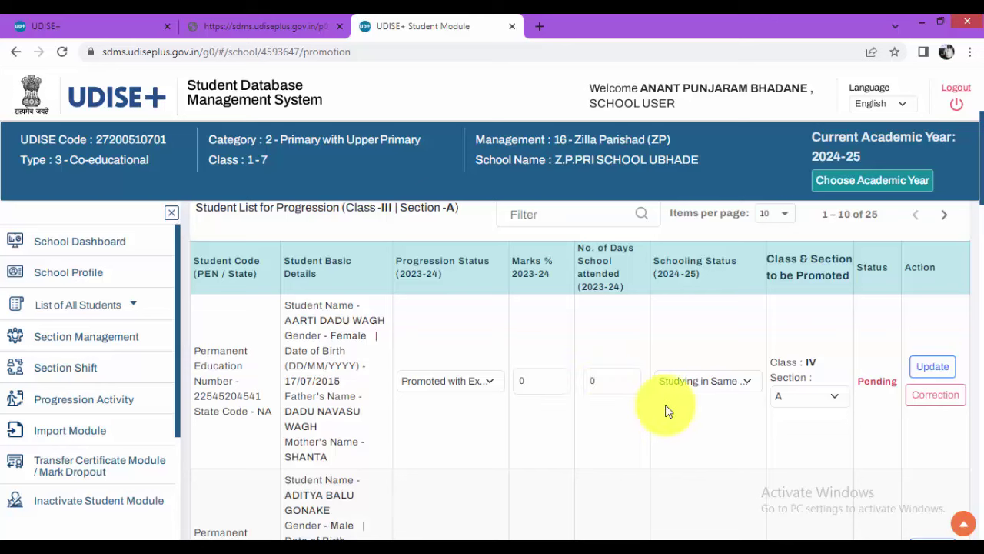
pyautogui.click(928, 377)
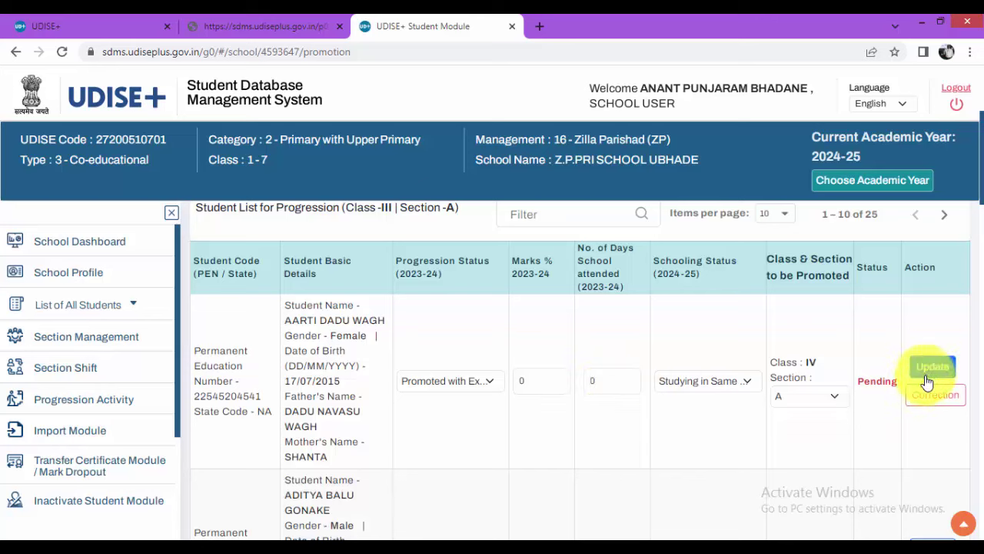
# Go to the end of the class III, section A student list to finalize its progression.
pyautogui.scroll(-4, 852, 420)
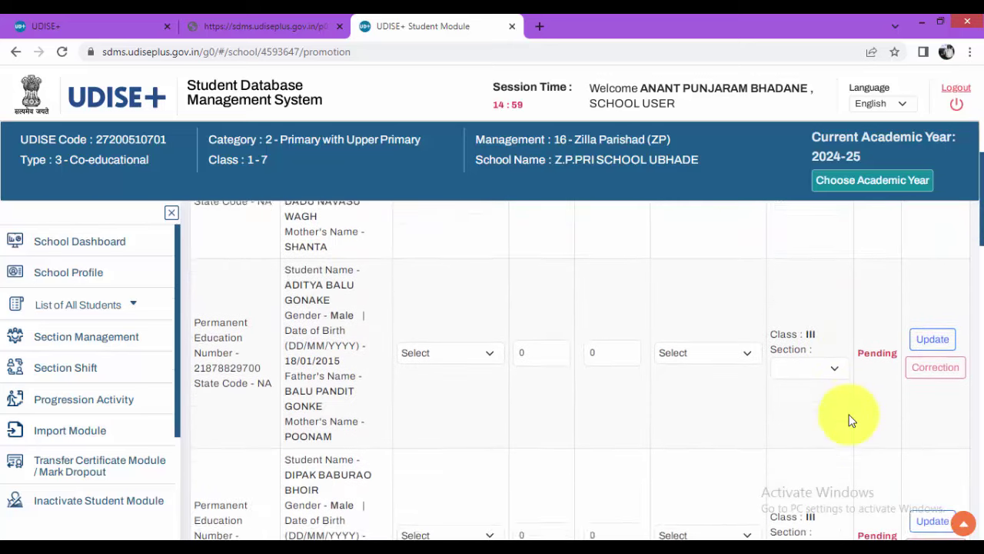
pyautogui.scroll(-6, 851, 419)
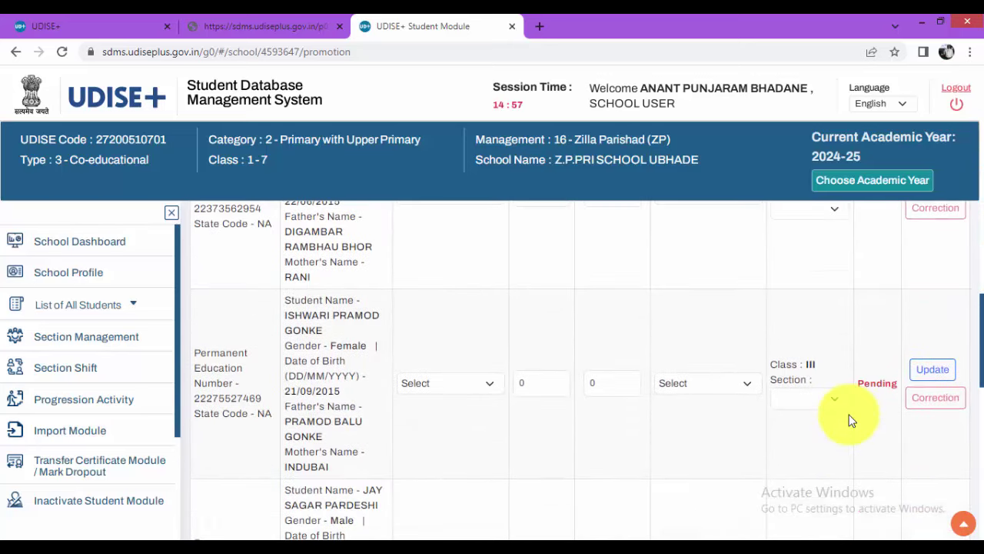
pyautogui.scroll(-10, 852, 419)
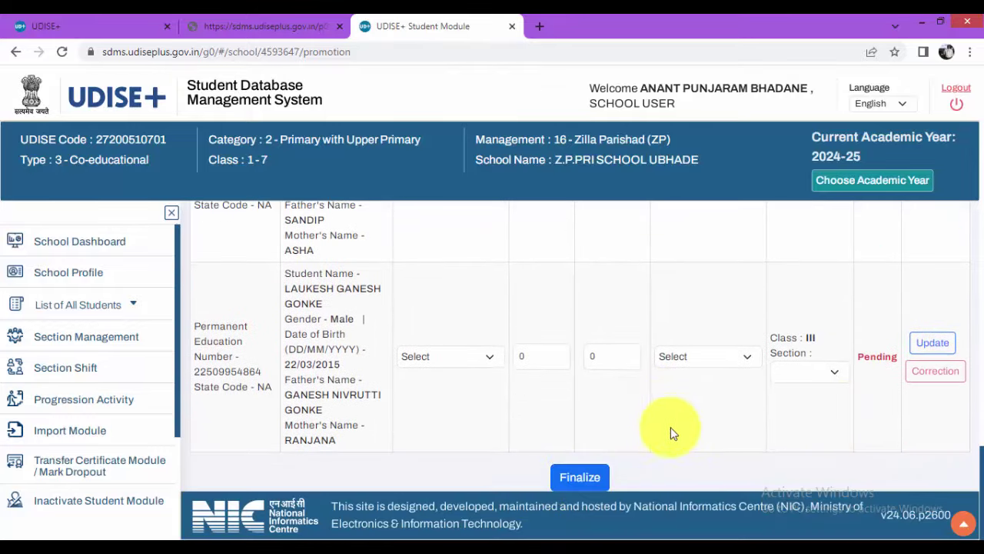
pyautogui.click(597, 479)
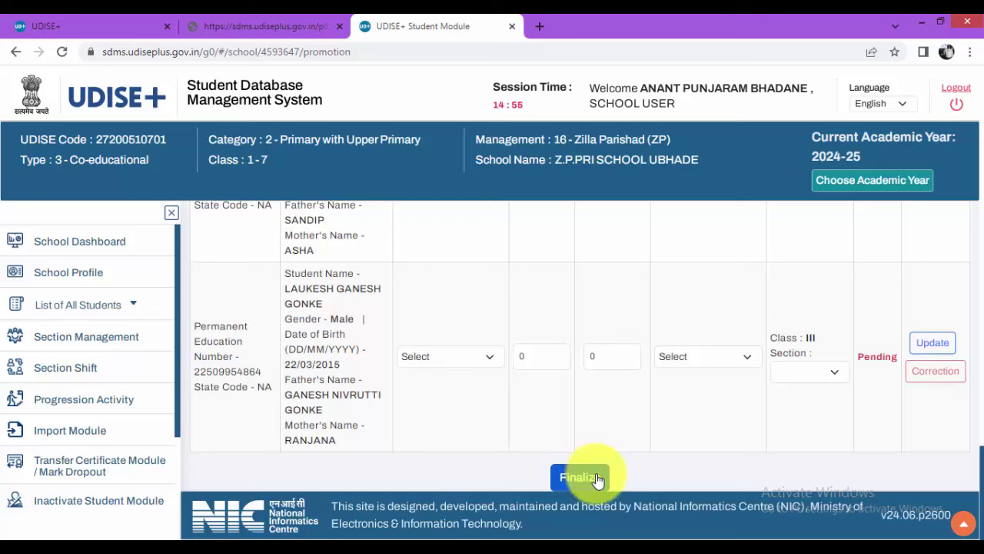